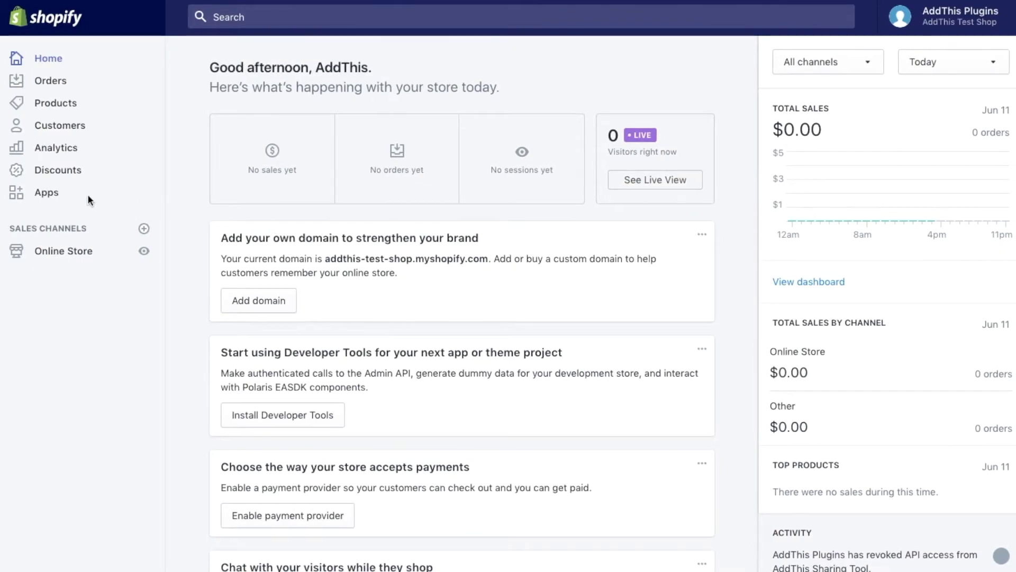
- Find the AddThis Sharing Tool in the Shopify App Store by searching 'addthis' and start installing it
left_click(49, 195)
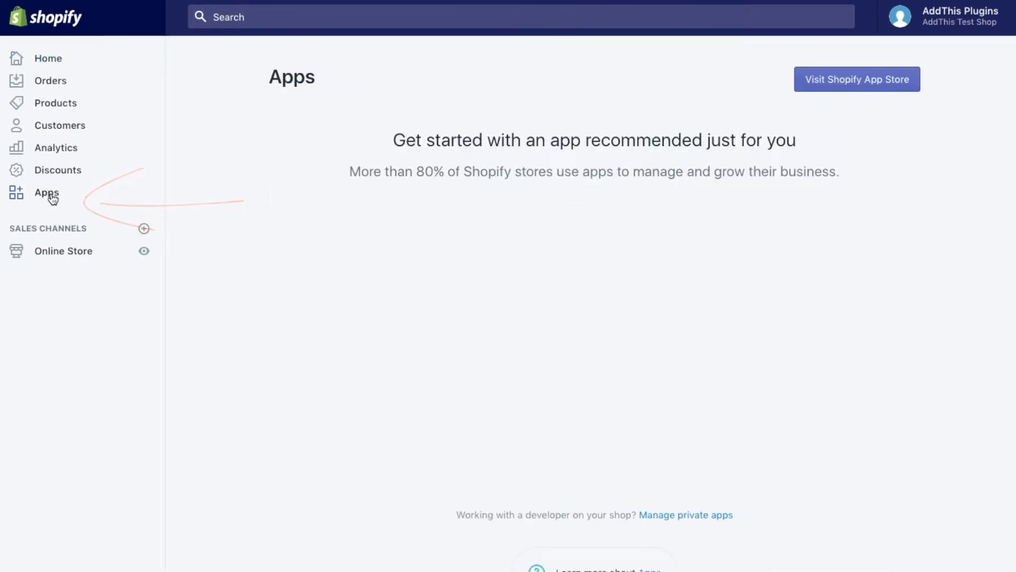
left_click(803, 89)
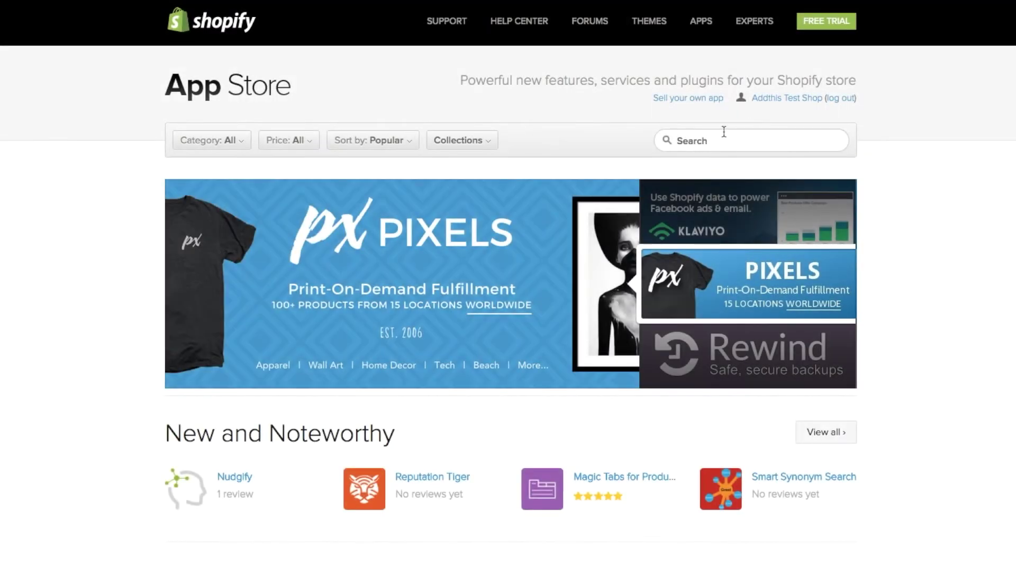
left_click(714, 140)
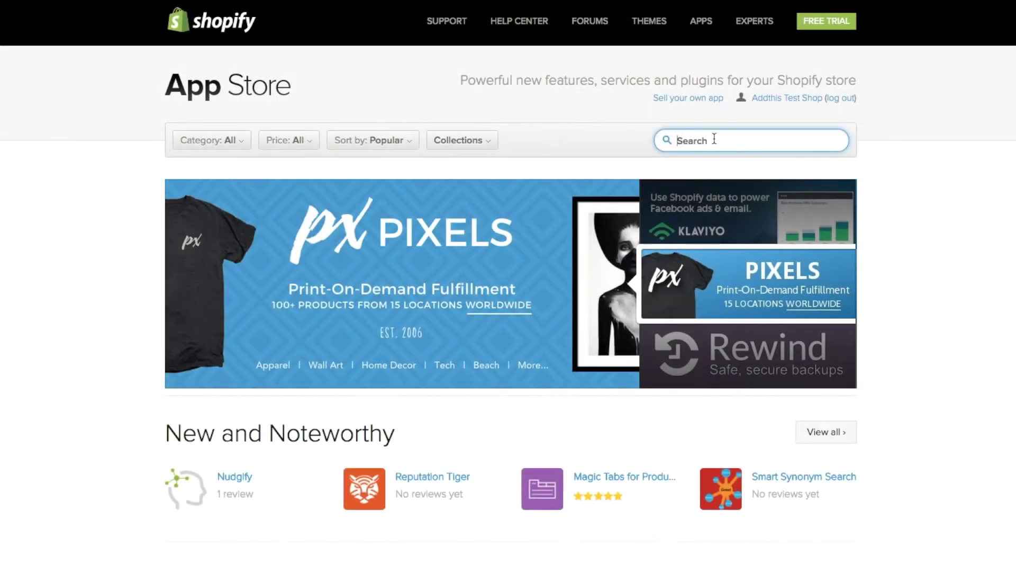
type("addth")
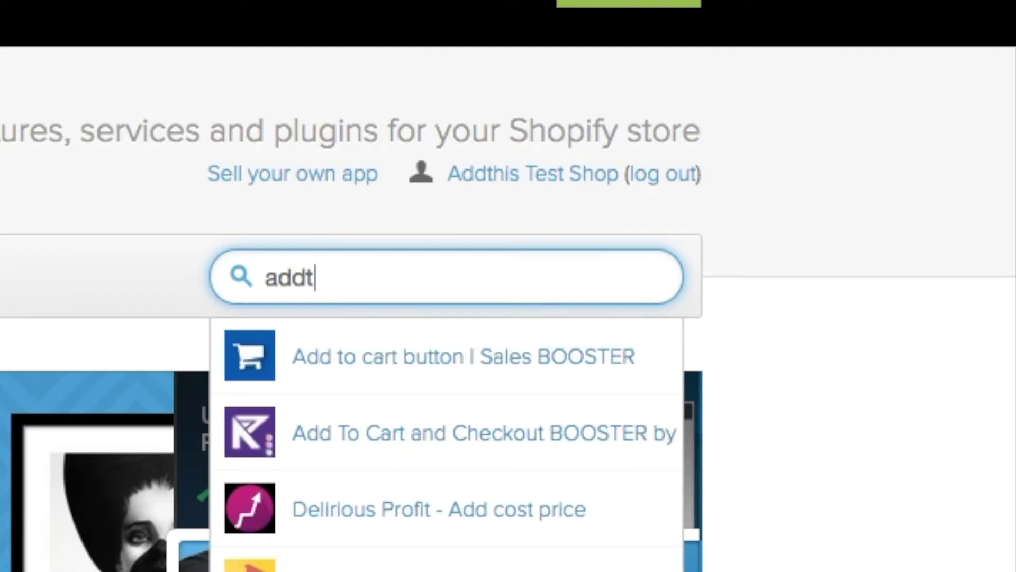
type("is")
key("Return")
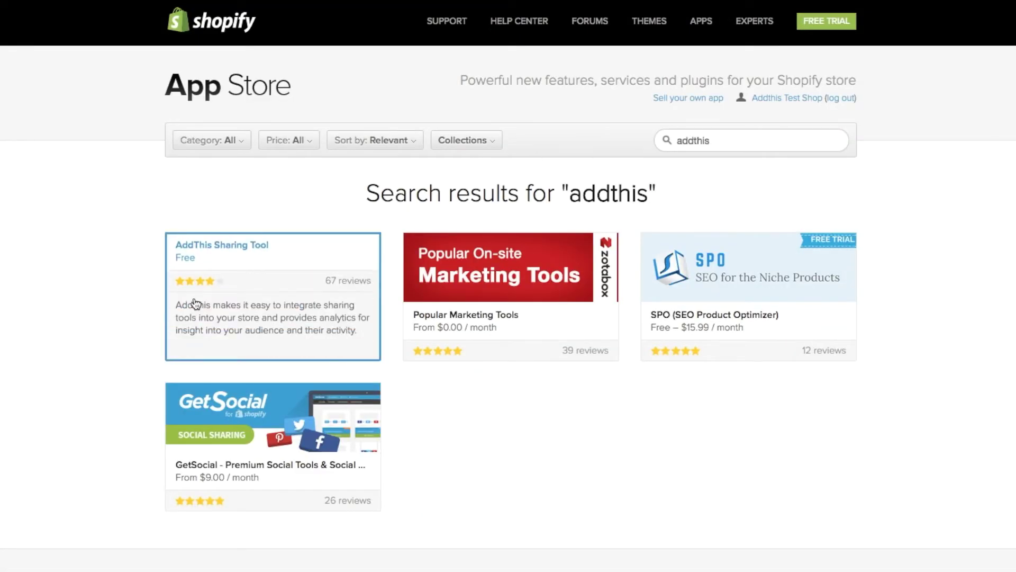
left_click(238, 299)
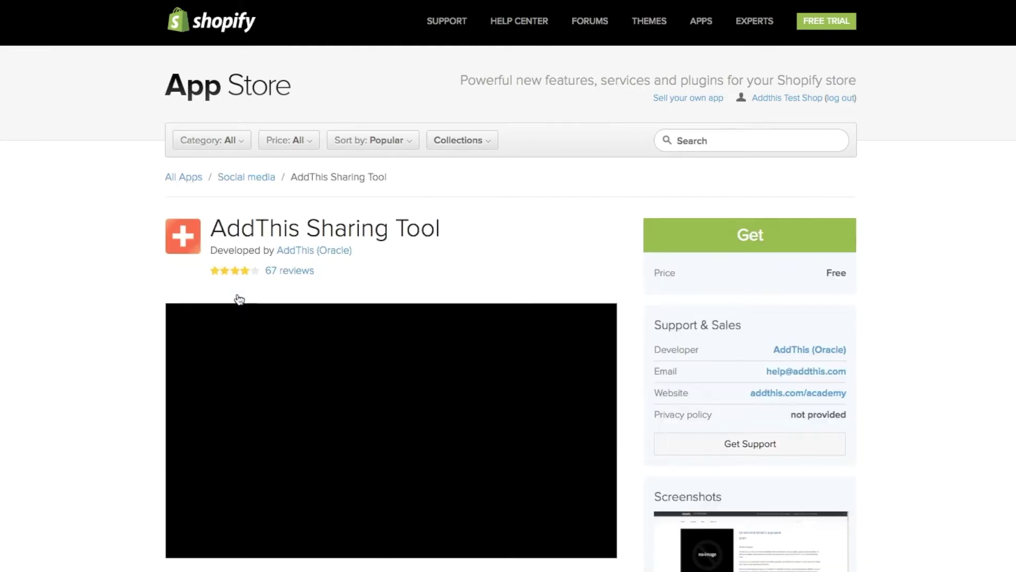
left_click(721, 238)
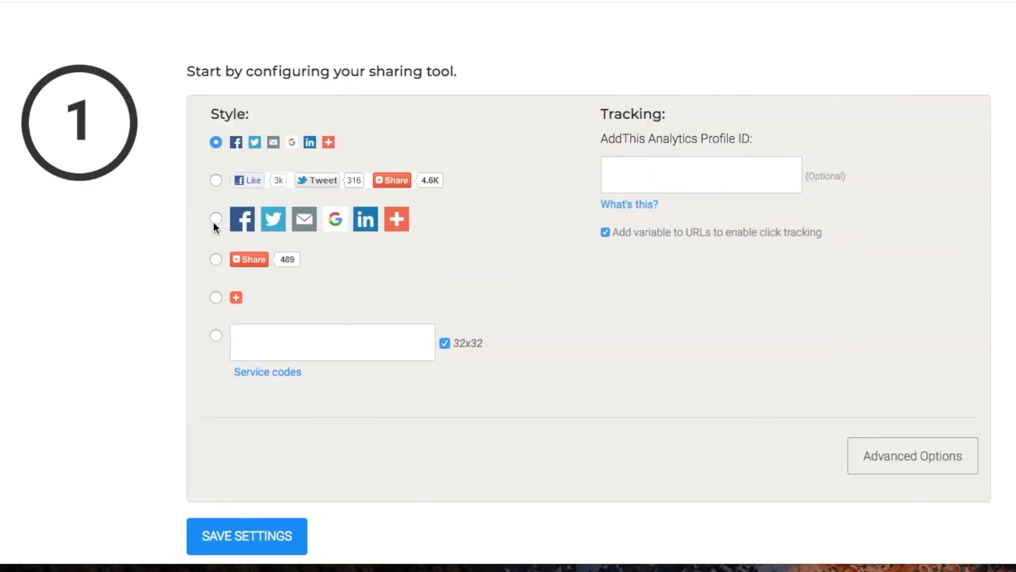
- Select the third, large-icon Style option for the AddThis share buttons
left_click(215, 218)
scroll(630, 174, "down", 1)
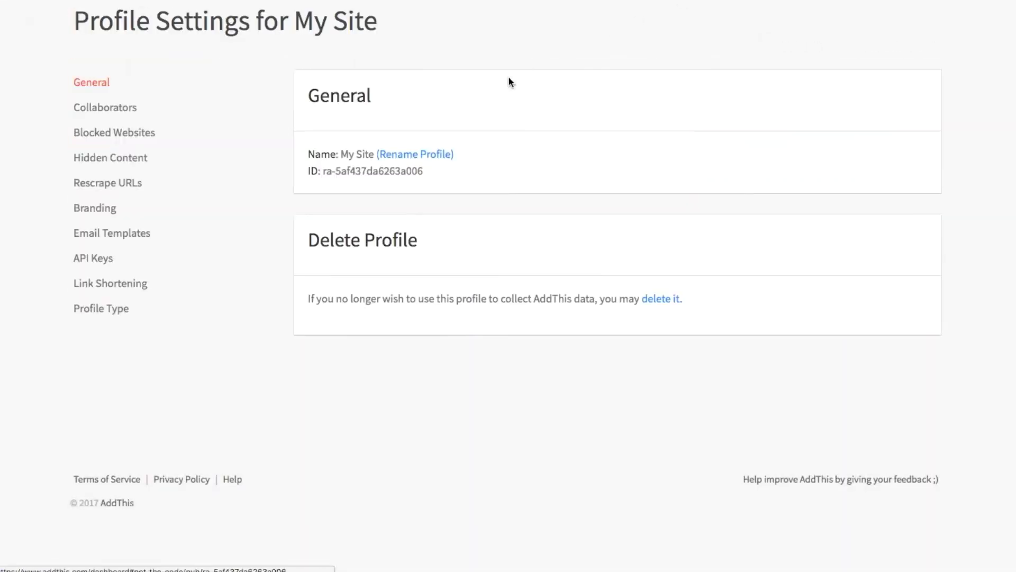
- Copy the profile ID from My Site's General profile settings in AddThis
left_click_drag(422, 175, 323, 174)
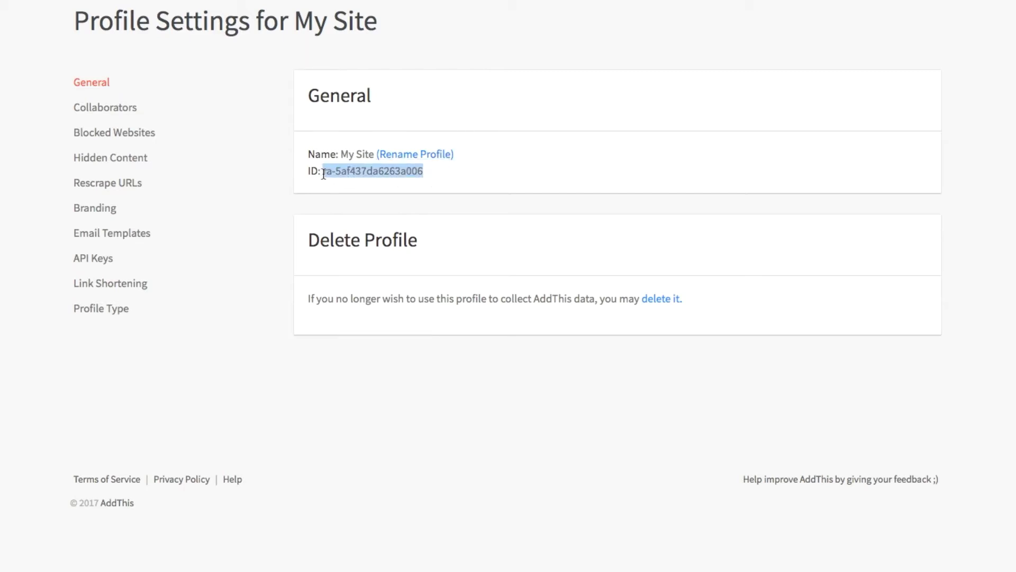
right_click(328, 172)
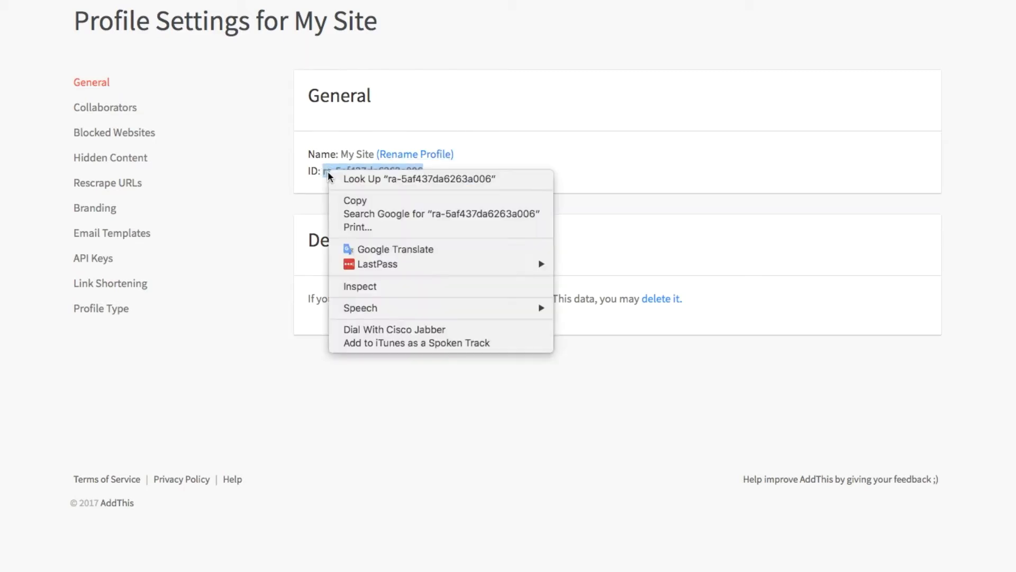
left_click(347, 201)
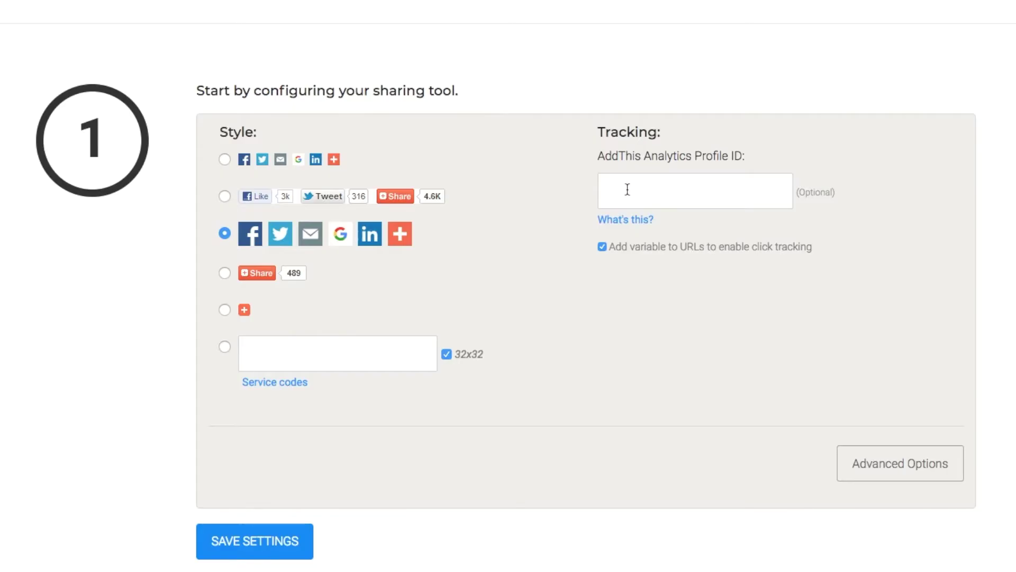
- Paste the copied ID into the AddThis Analytics Profile ID field and save the settings
right_click(627, 189)
left_click(663, 262)
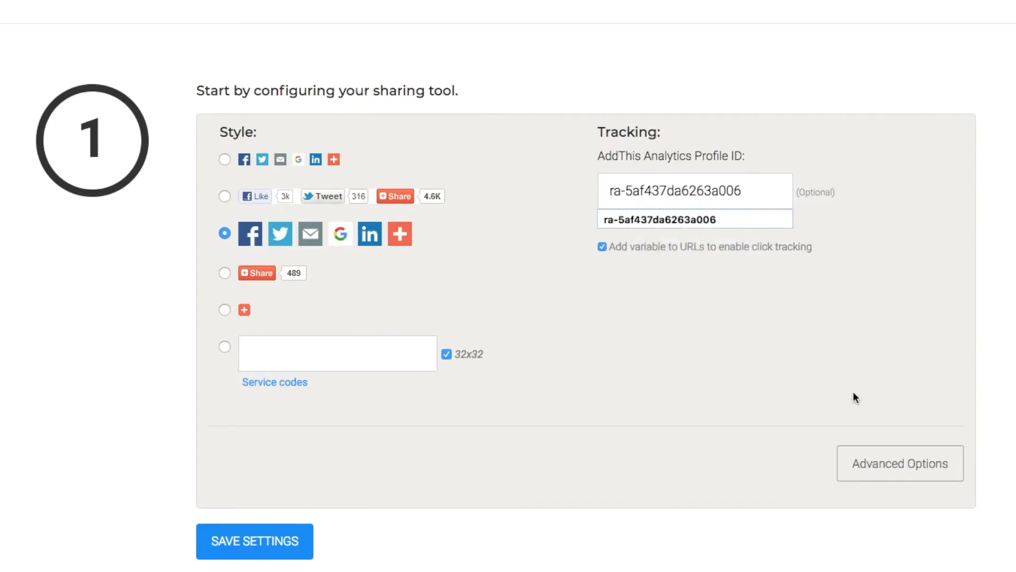
left_click(261, 542)
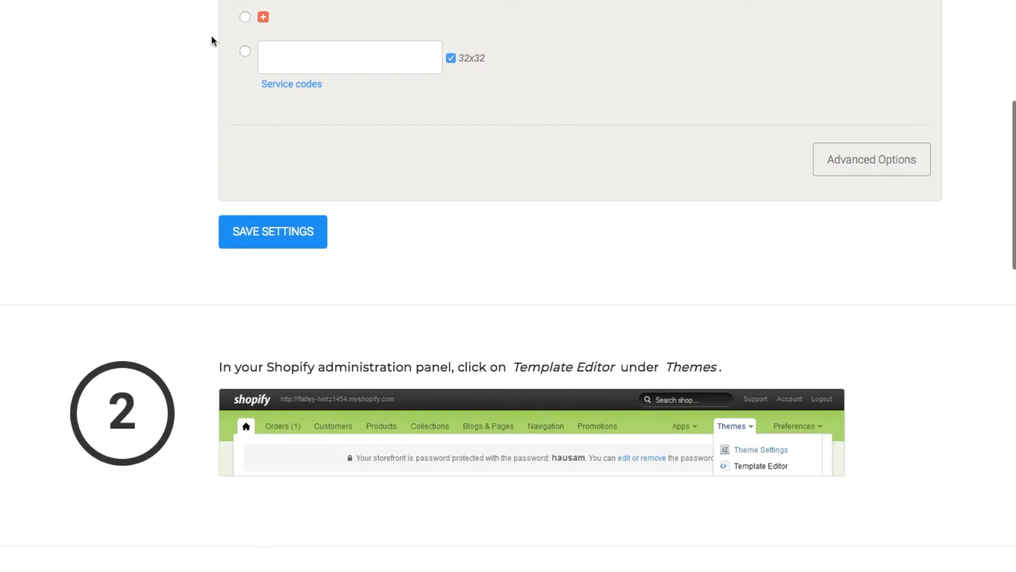
- Copy the {% include 'addthis' %} code line from step 4 of the setup instructions
scroll(212, 35, "down", 10)
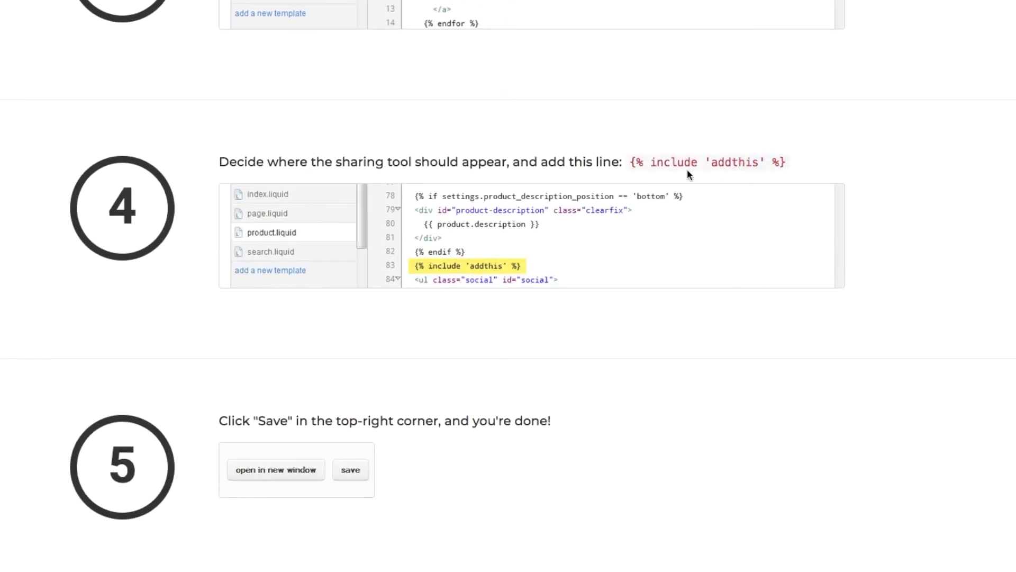
left_click_drag(786, 163, 632, 169)
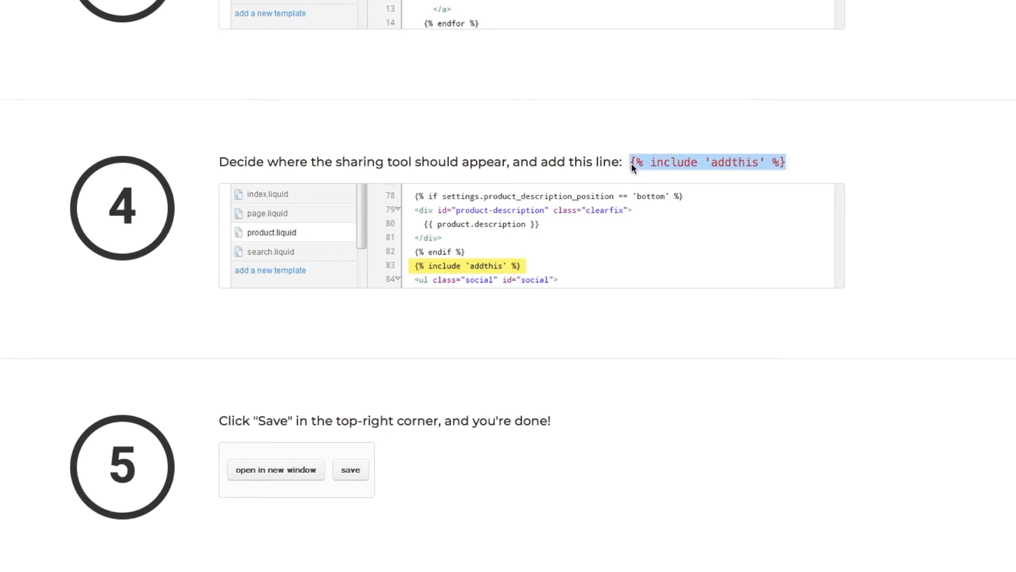
right_click(631, 163)
left_click(650, 195)
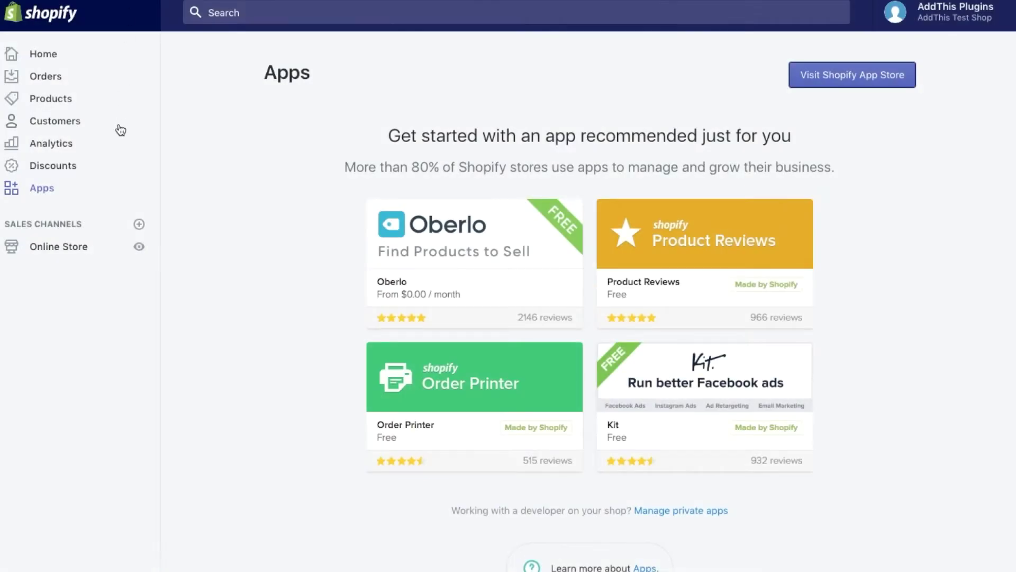
- Open the launchpad-star theme's code editor and load product.liquid from the Snippets folder
left_click(58, 249)
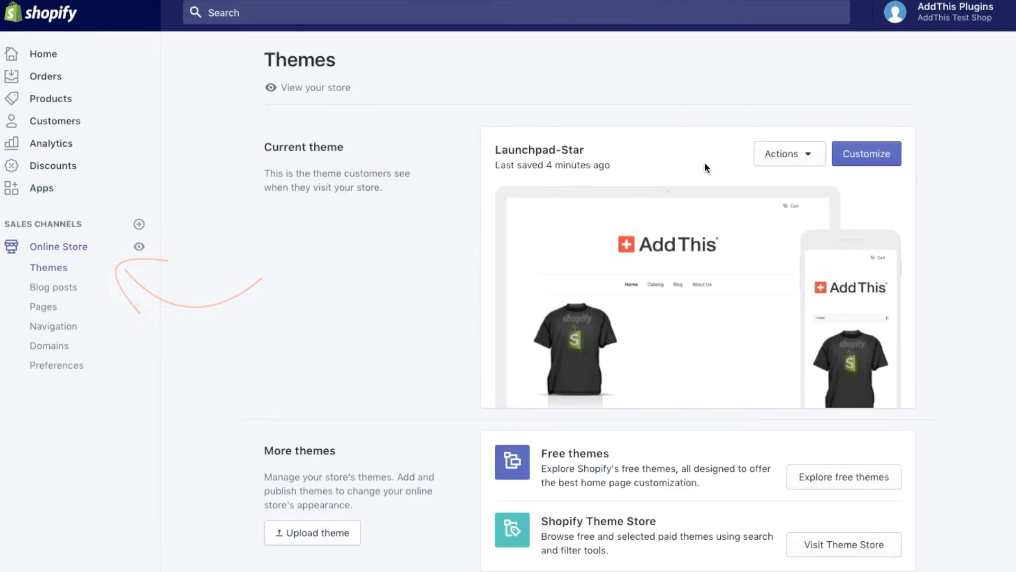
left_click(777, 155)
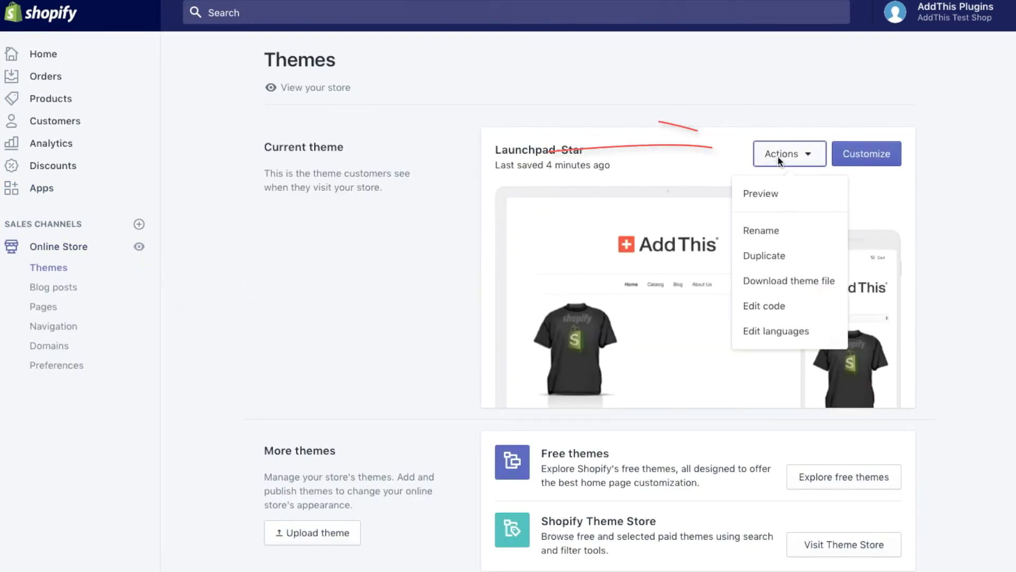
left_click(787, 307)
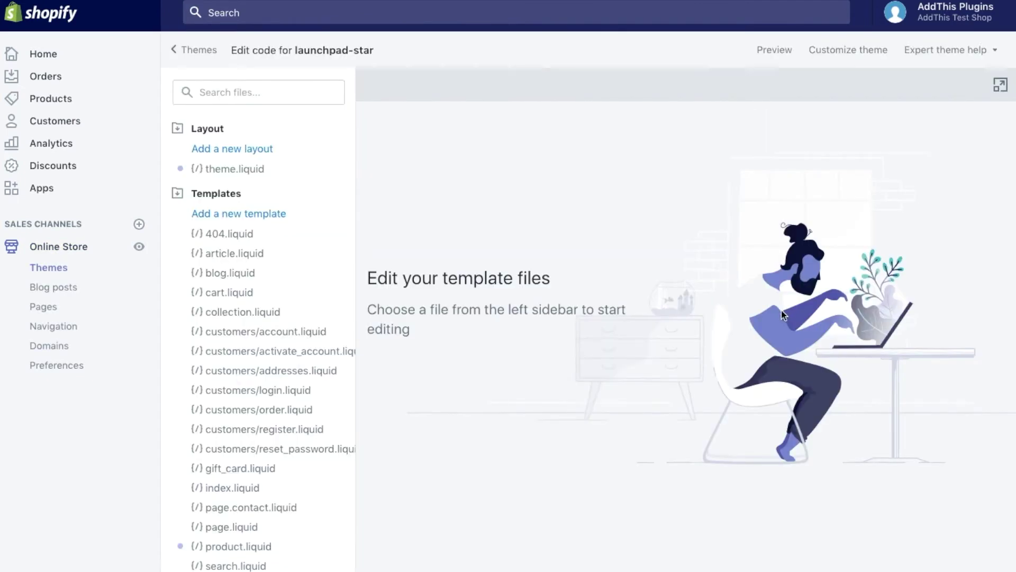
scroll(334, 291, "down", 1)
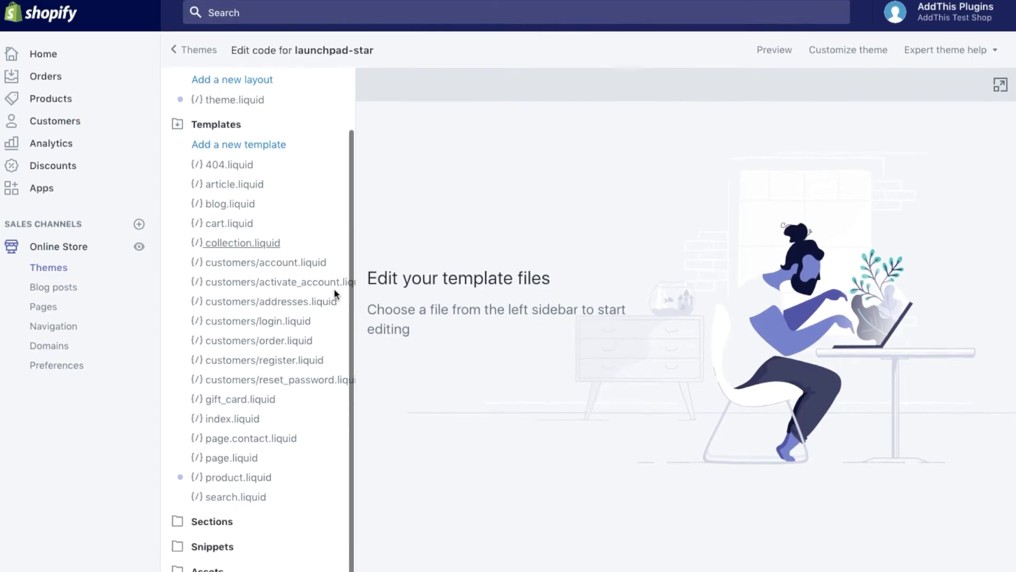
left_click(221, 543)
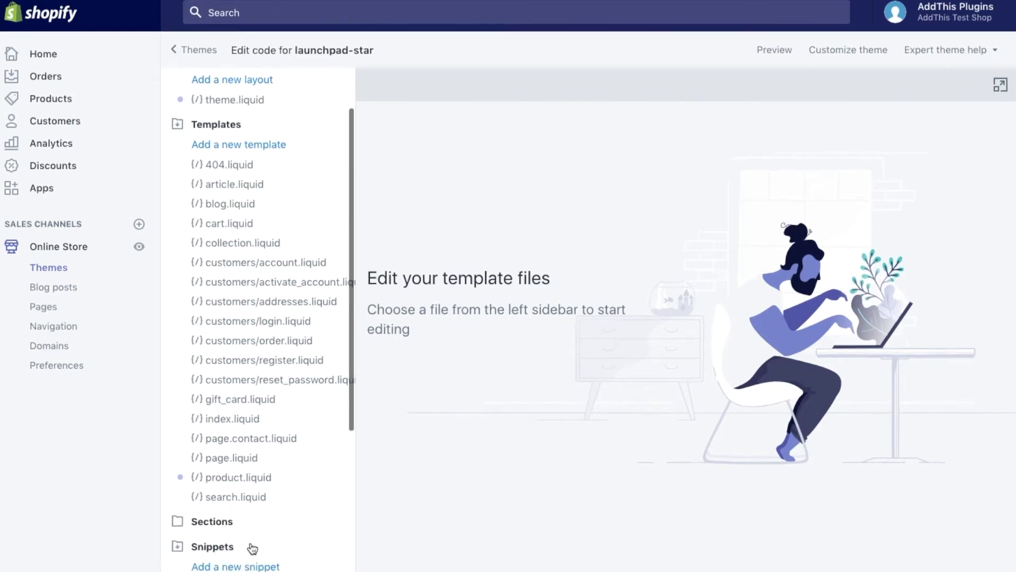
scroll(256, 547, "down", 3)
scroll(256, 547, "down", 3)
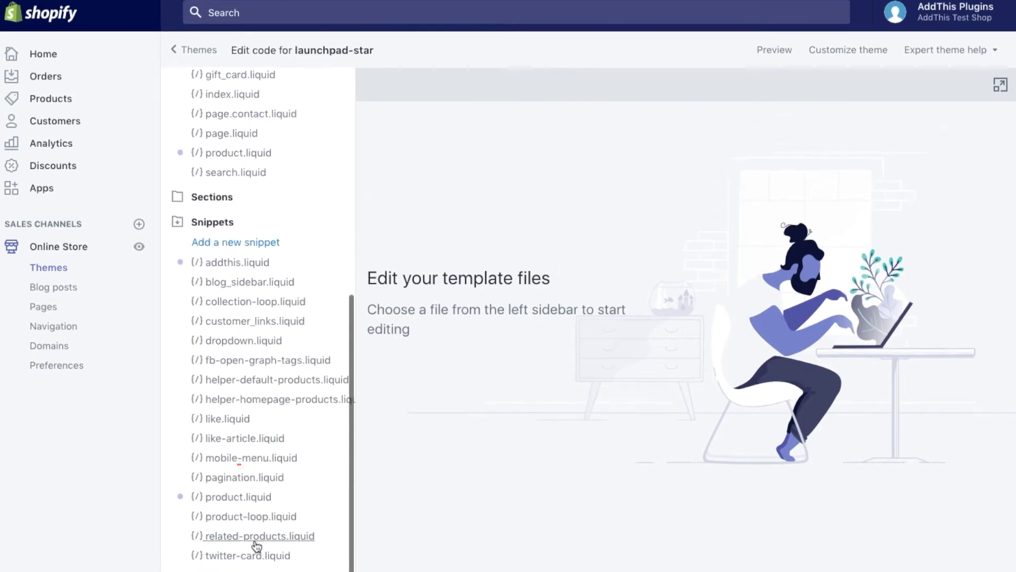
left_click(263, 500)
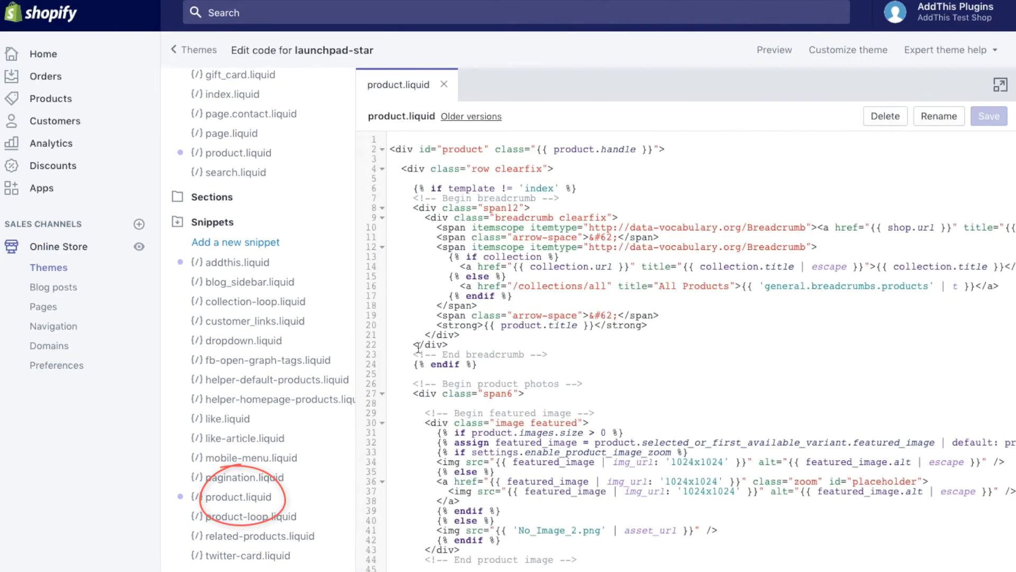
- Paste {% include 'addthis' %} on a new line 130 below the product description div
scroll(491, 323, "down", 20)
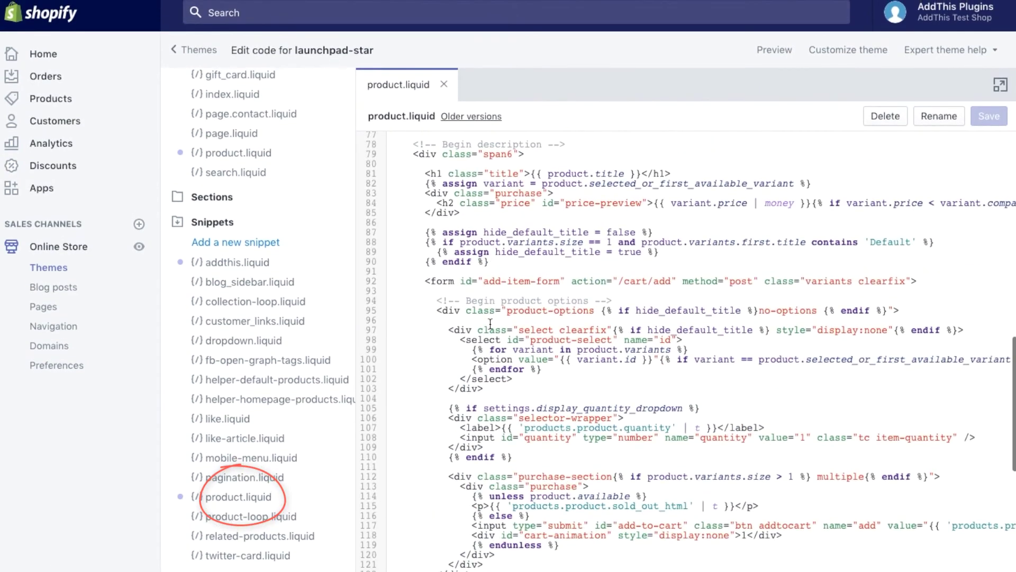
left_click(425, 365)
key("Return")
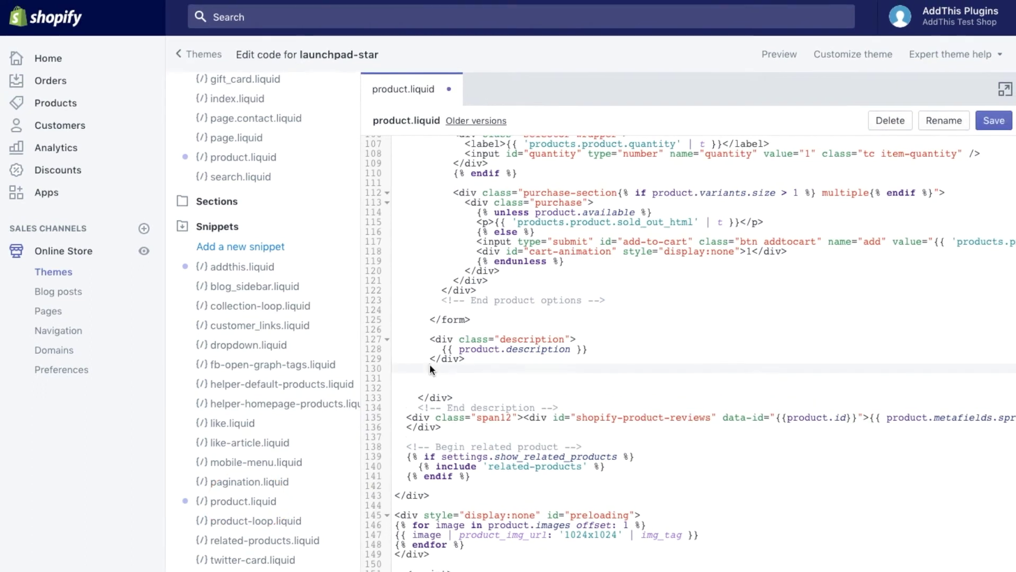
right_click(431, 368)
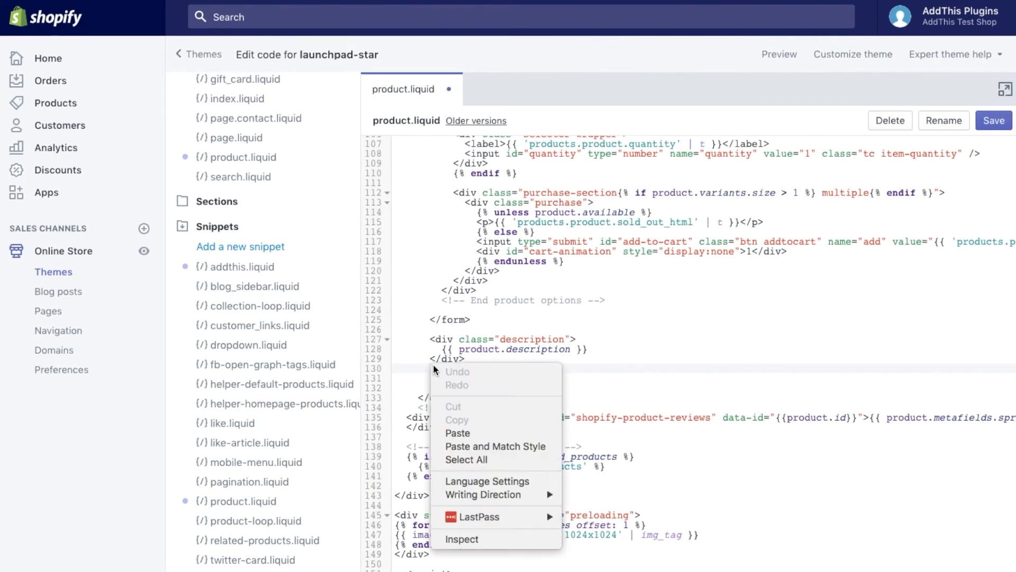
left_click(473, 432)
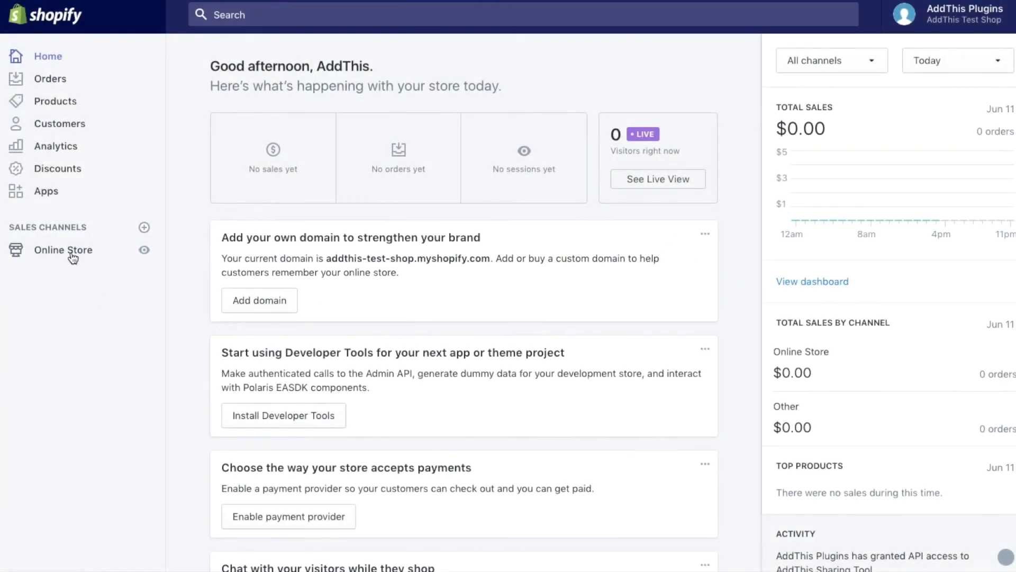
- Open the current theme's code editor from Online Store Themes
left_click(73, 257)
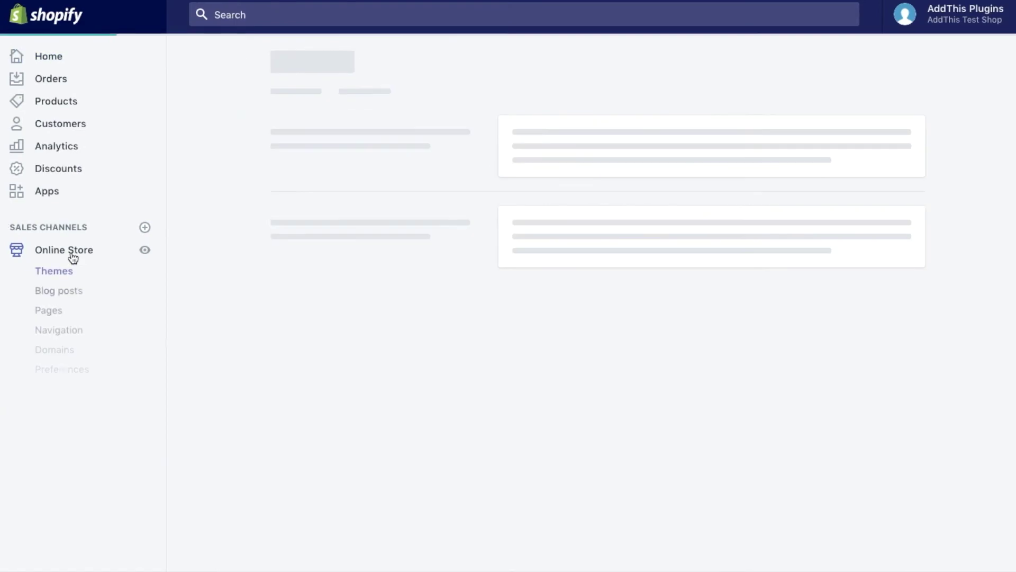
left_click(778, 158)
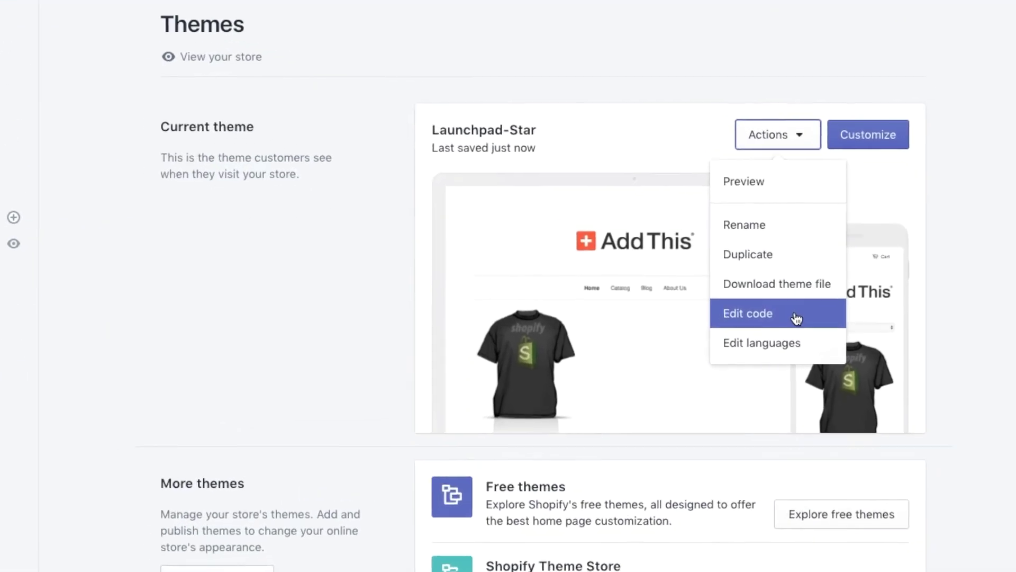
left_click(801, 315)
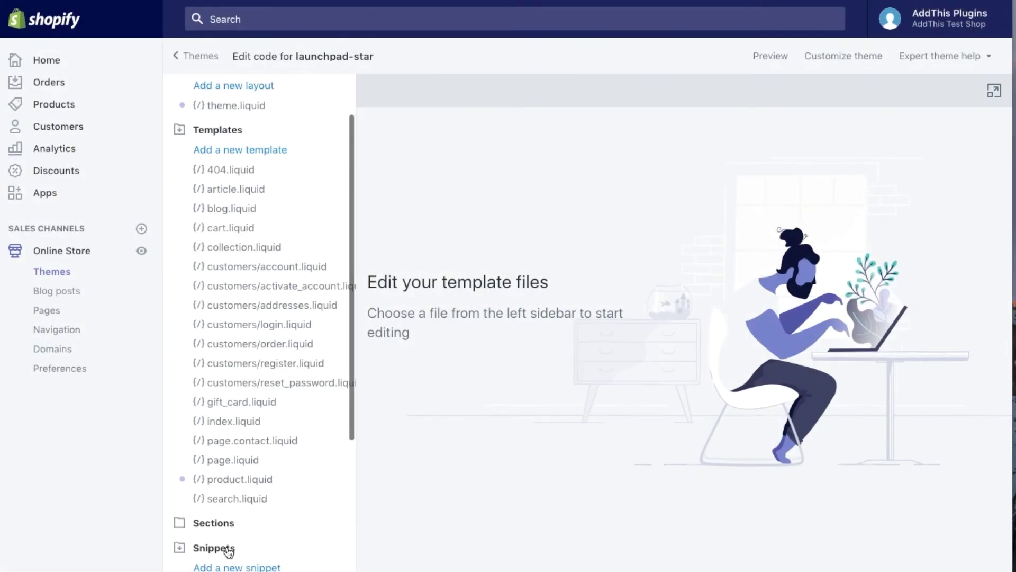
scroll(227, 549, "up", 1)
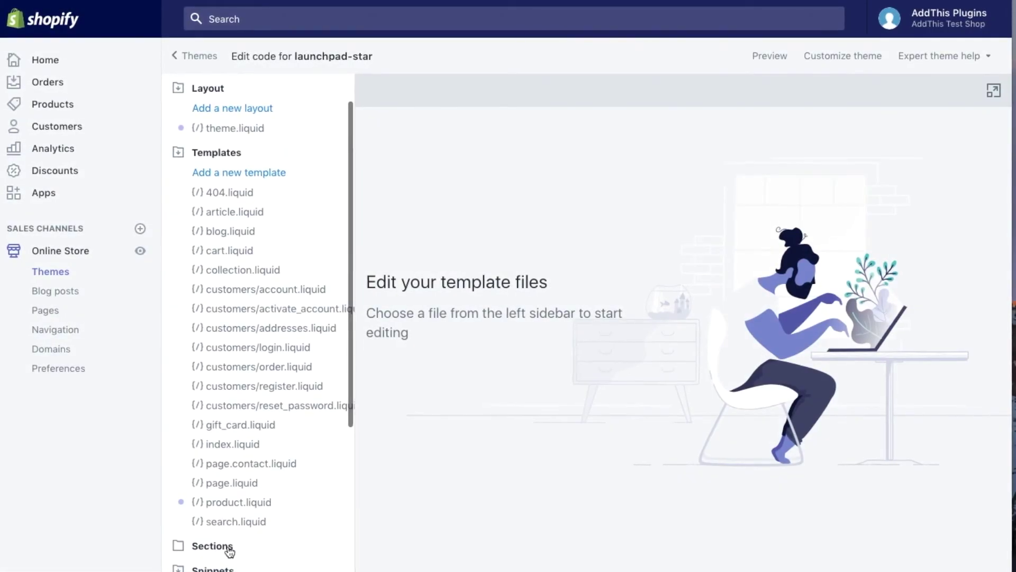
- Create a new snippet named addthis
left_click(233, 571)
left_click(465, 140)
type("addthis")
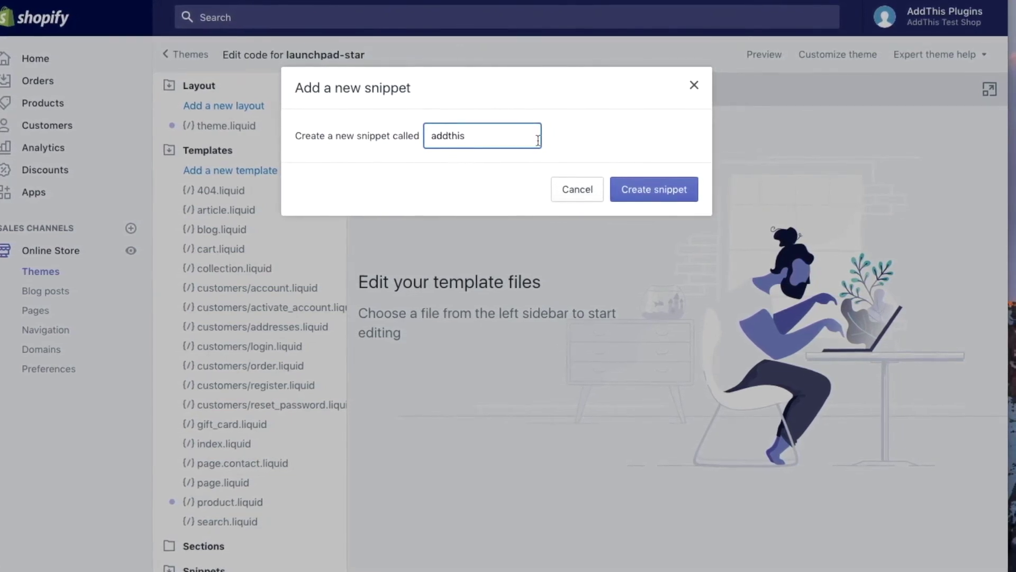
left_click(640, 191)
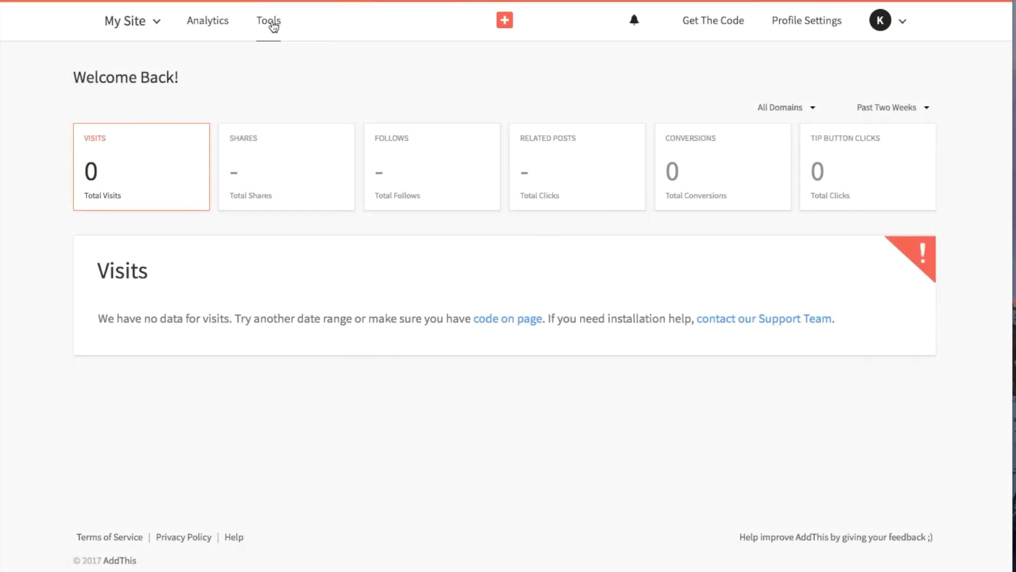
- Add a new Share Buttons tool in AddThis using the Inline tool type
left_click(272, 24)
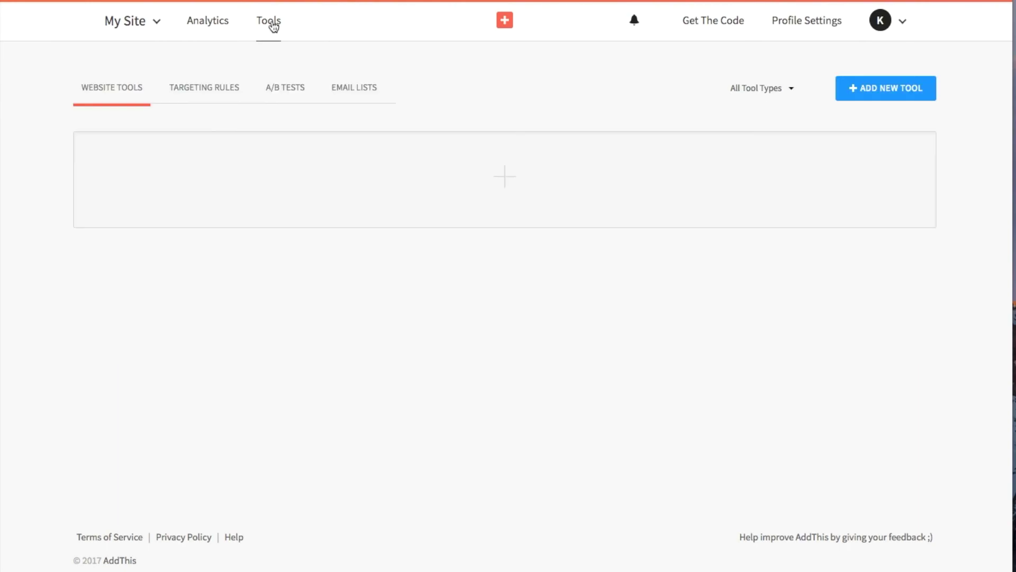
left_click(454, 166)
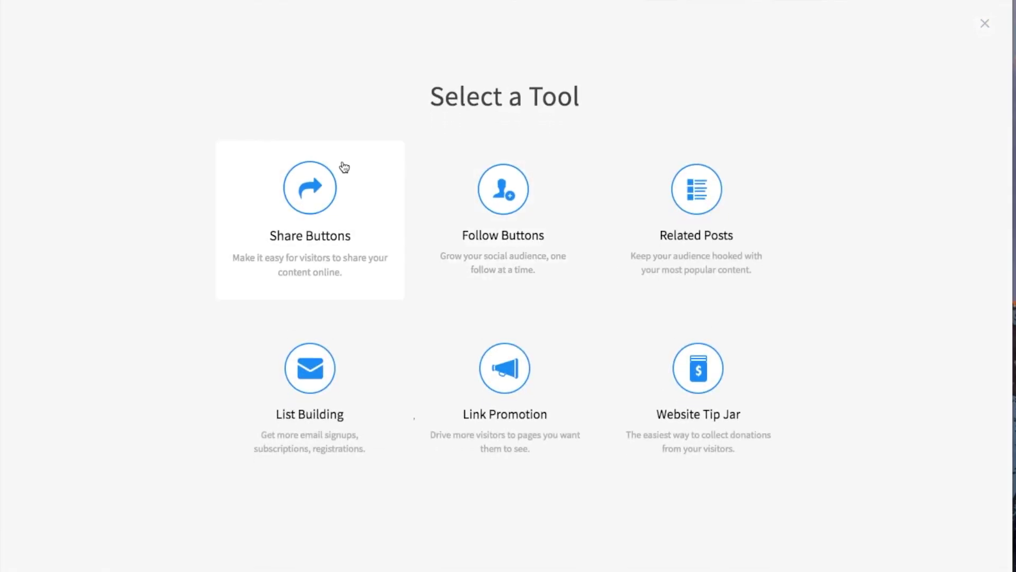
left_click(342, 166)
left_click(168, 185)
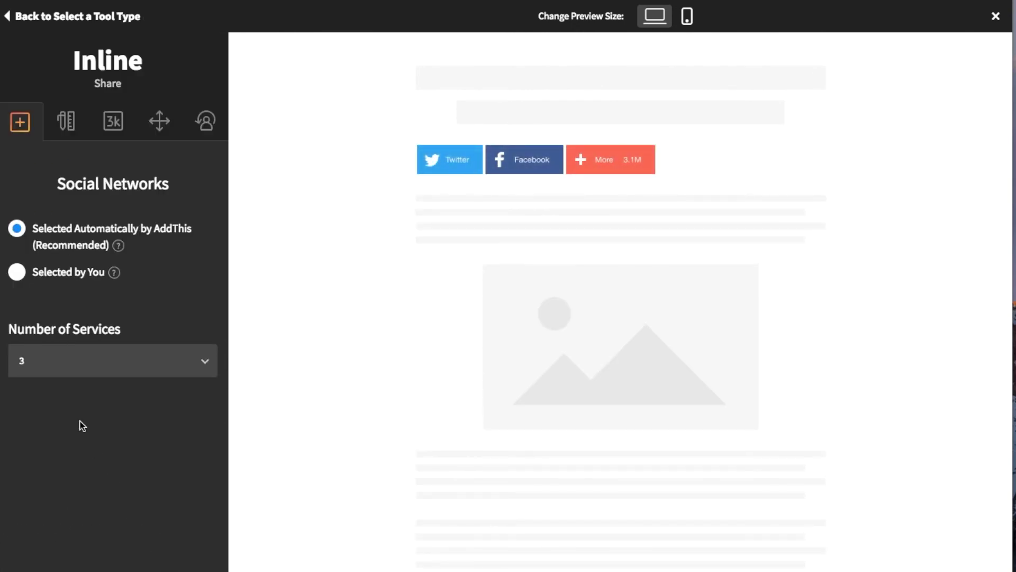
- Set the inline share tool to 5 services with network names hidden, and save it
left_click(70, 360)
left_click(83, 547)
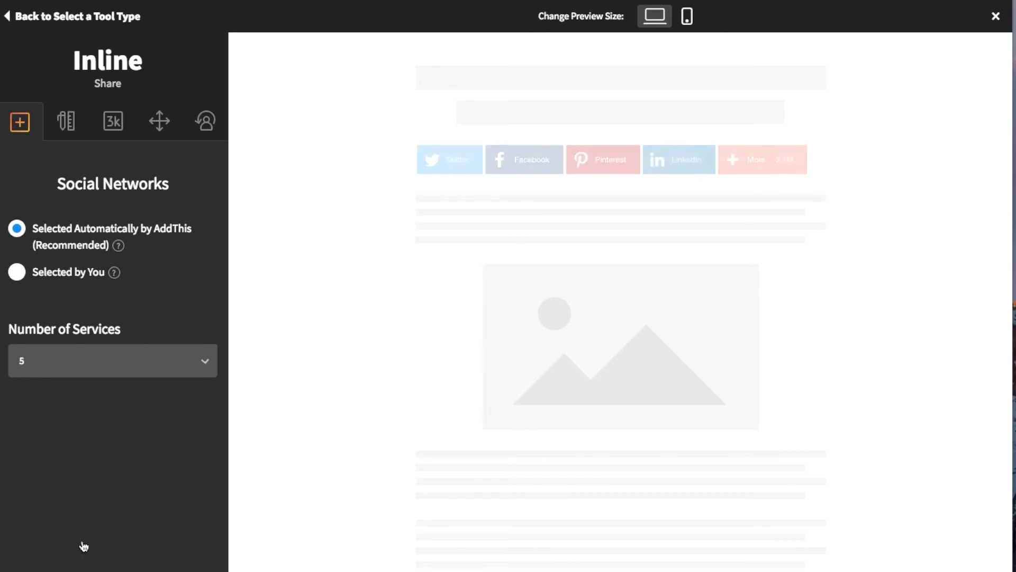
left_click(75, 136)
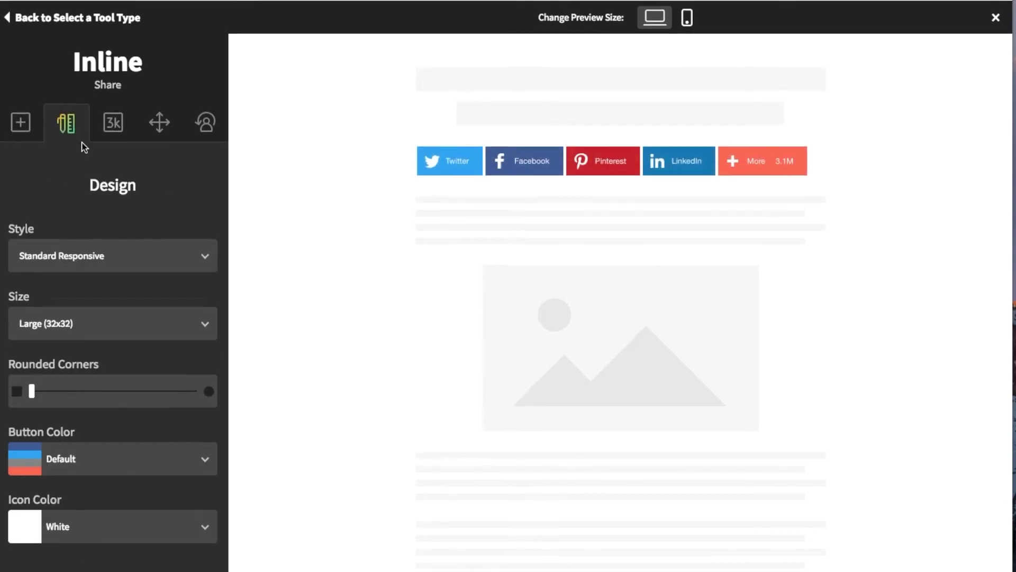
scroll(82, 144, "down", 2)
left_click(17, 544)
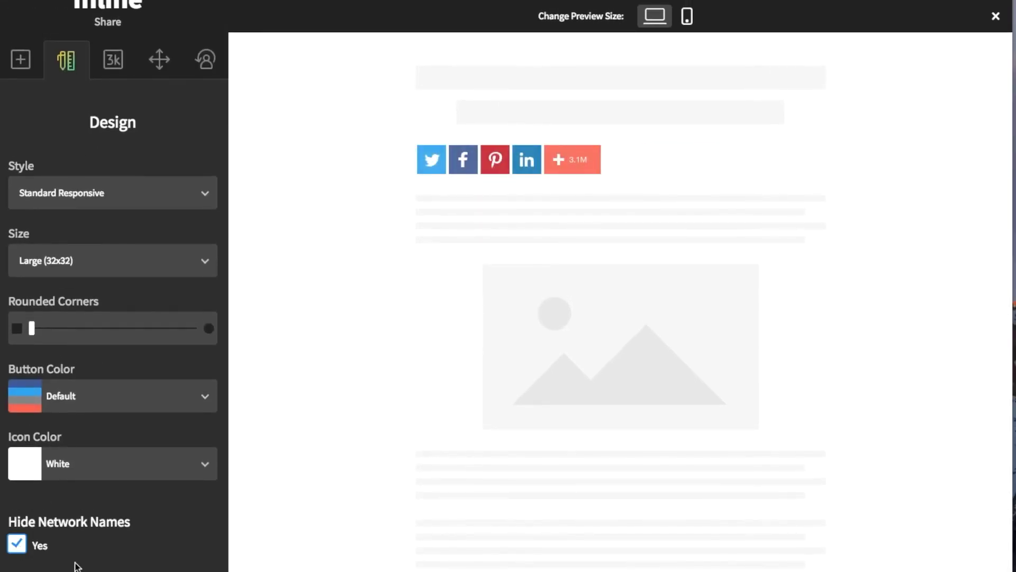
left_click(74, 564)
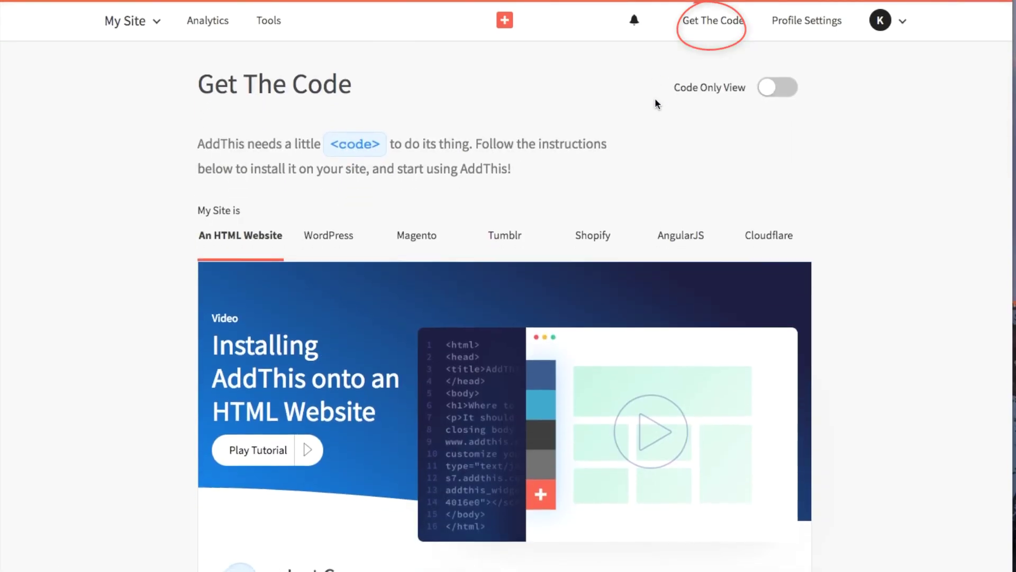
- Paste the AddThis install script, shown in Code Only View, into the addthis.liquid snippet
left_click(741, 90)
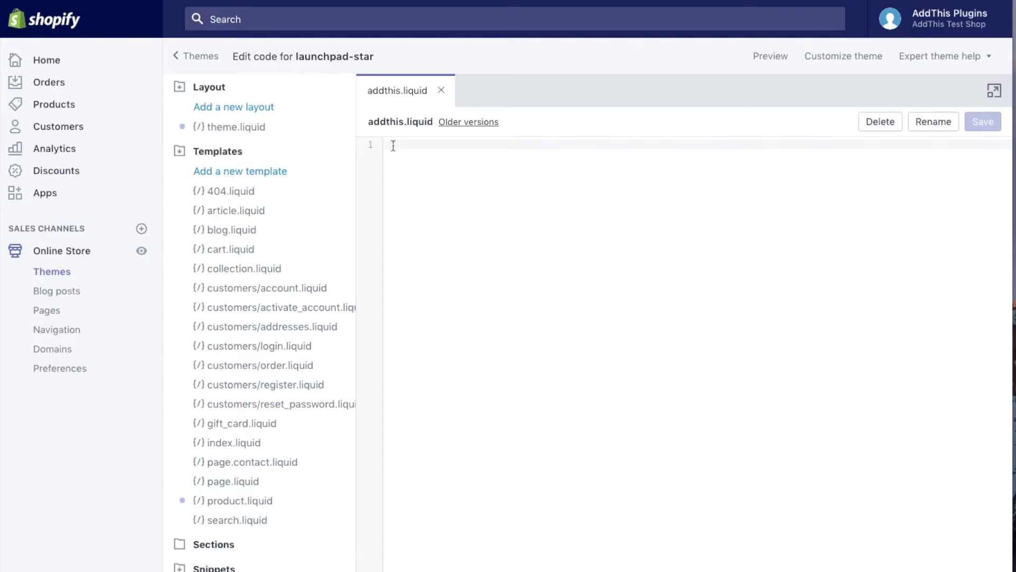
right_click(390, 141)
left_click(437, 208)
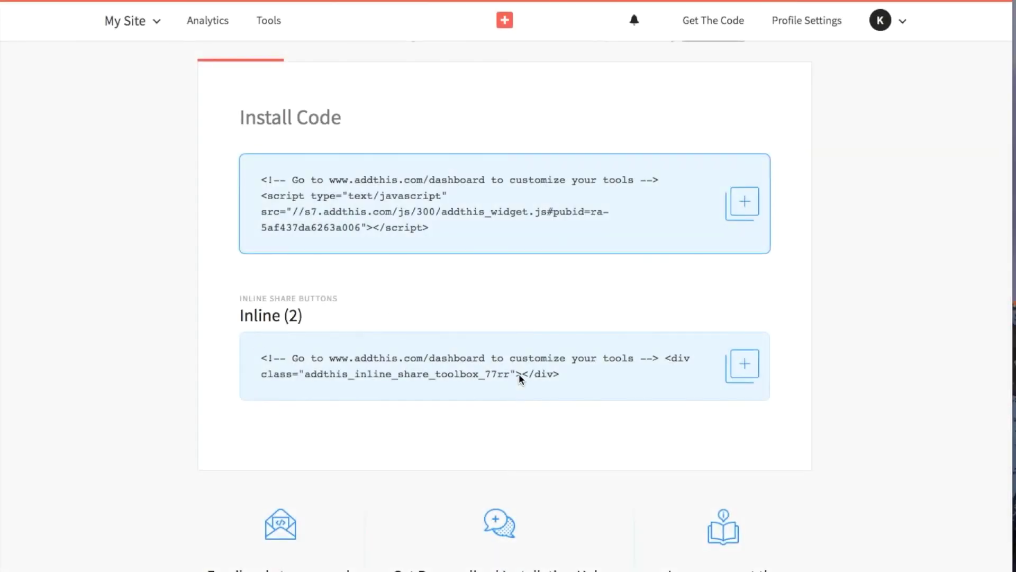
- Copy the inline share-buttons code and add blank lines above the install script
left_click(743, 363)
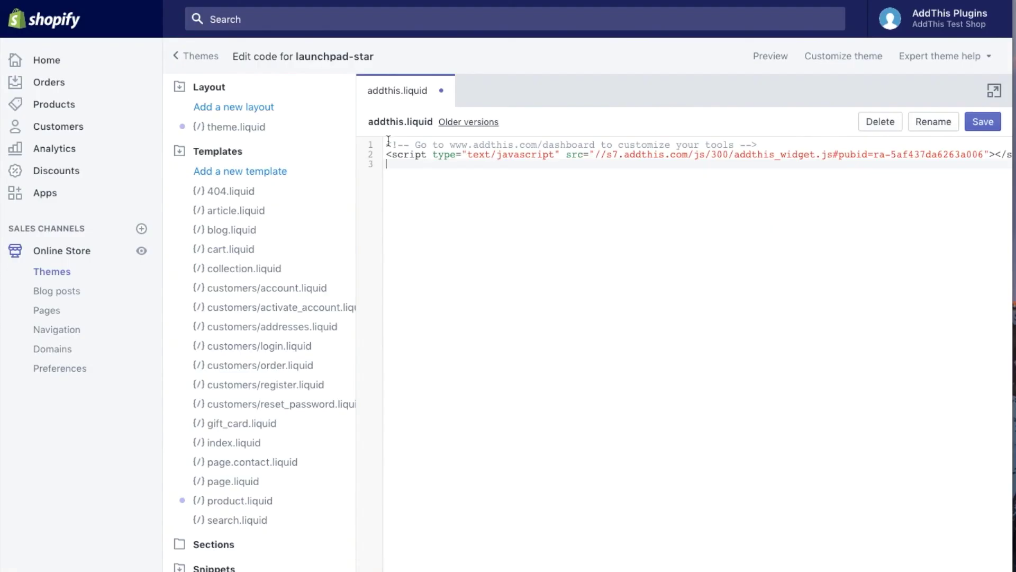
left_click(389, 142)
key("Return")
key("Return")
key("Up")
key("Up")
- Paste the inline share-buttons div at the top of addthis.liquid and save the snippet
right_click(392, 145)
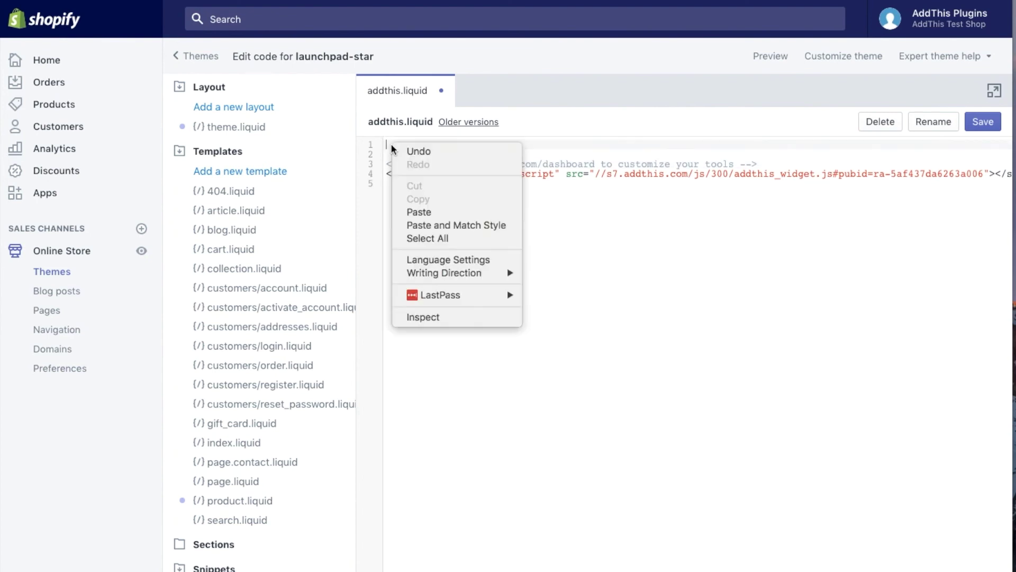
left_click(449, 208)
left_click(982, 122)
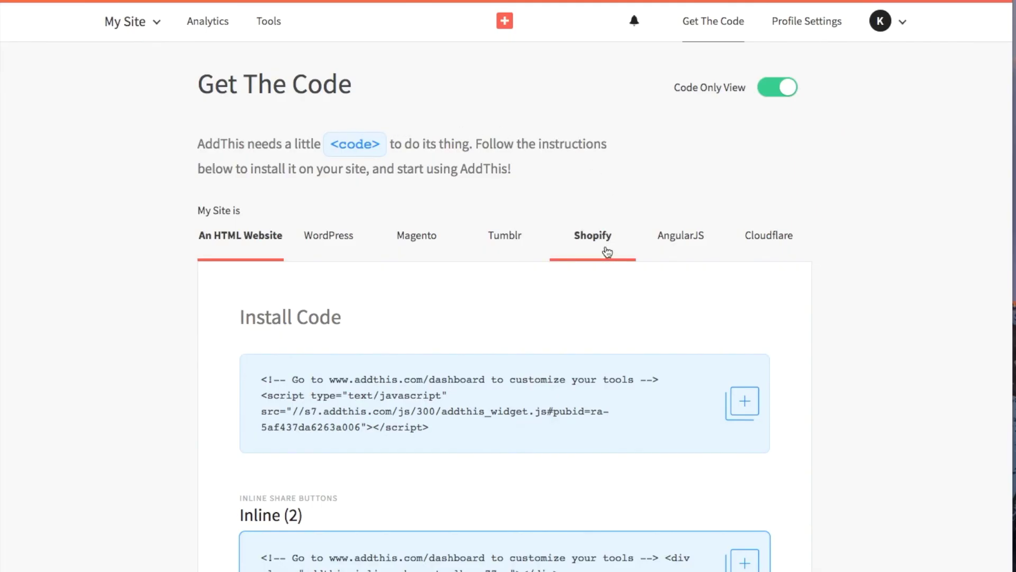
scroll(607, 253, "down", 1)
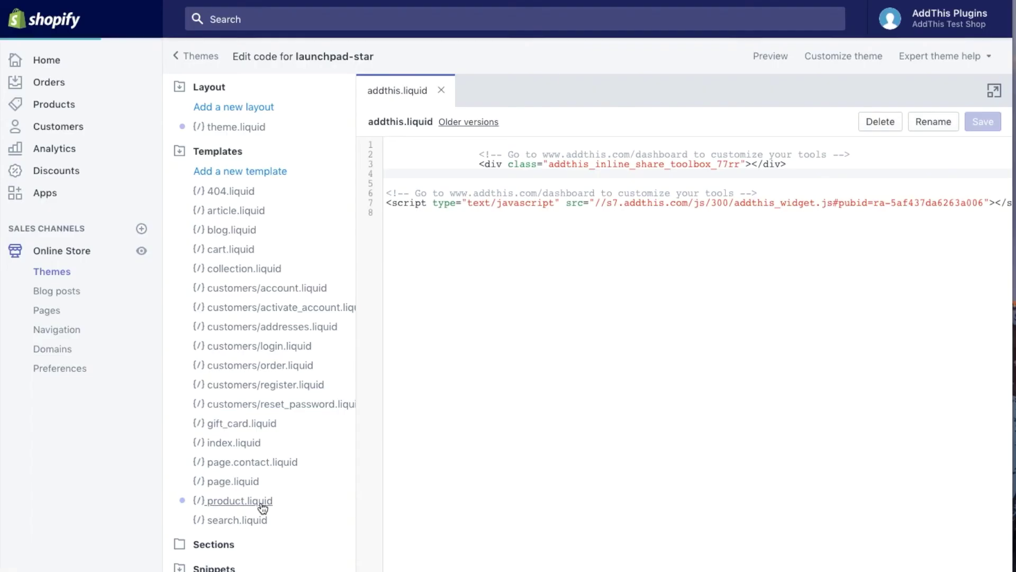
- Paste {% include 'addthis' %} on line 130 of product.liquid, below the product description
left_click(261, 500)
scroll(261, 503, "down", 5)
left_click(259, 512)
scroll(521, 285, "down", 20)
left_click(403, 307)
right_click(403, 308)
left_click(429, 375)
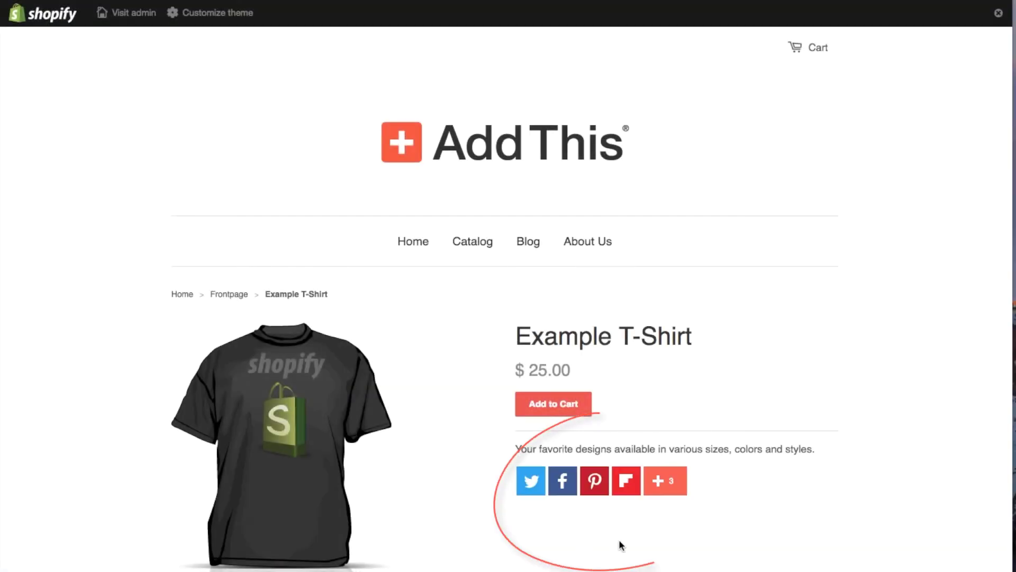